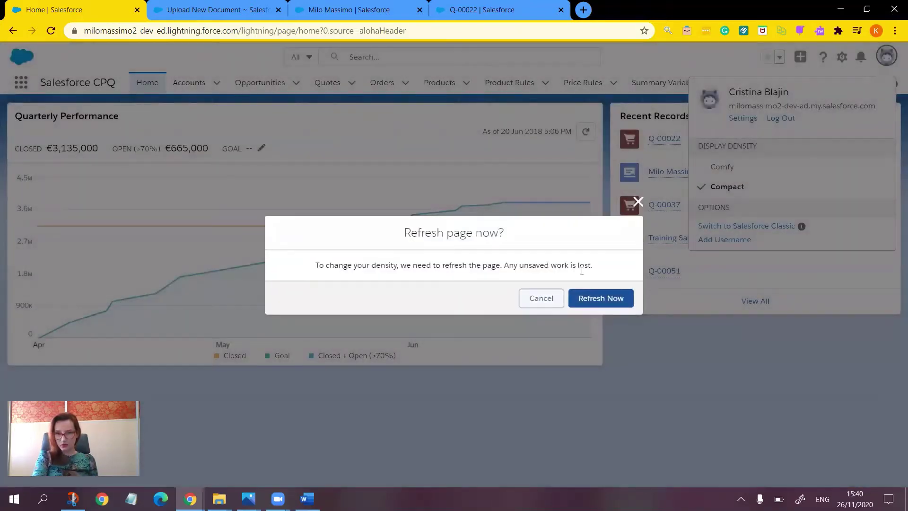
Dismiss the display density refresh prompt, switch to Salesforce Classic and open the Documents page
{"action": "left_click", "coordinate": [542, 299]}
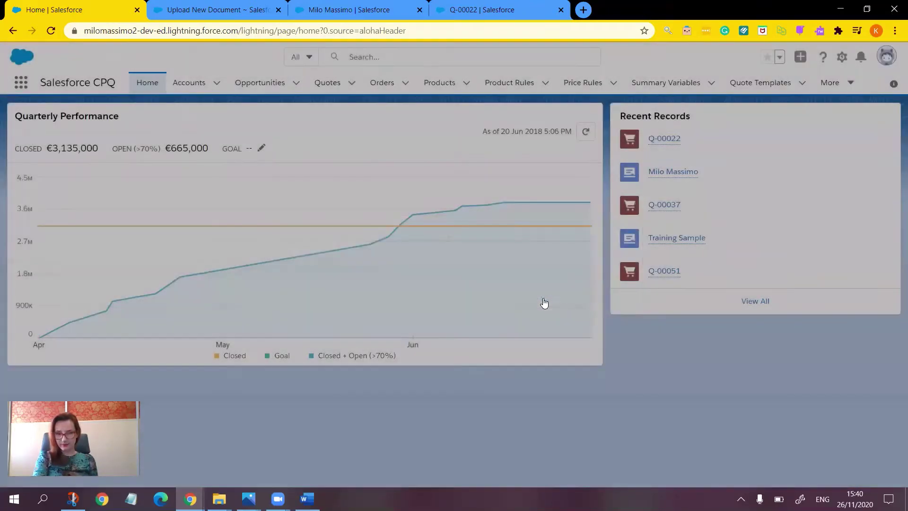
{"action": "left_click", "coordinate": [890, 63]}
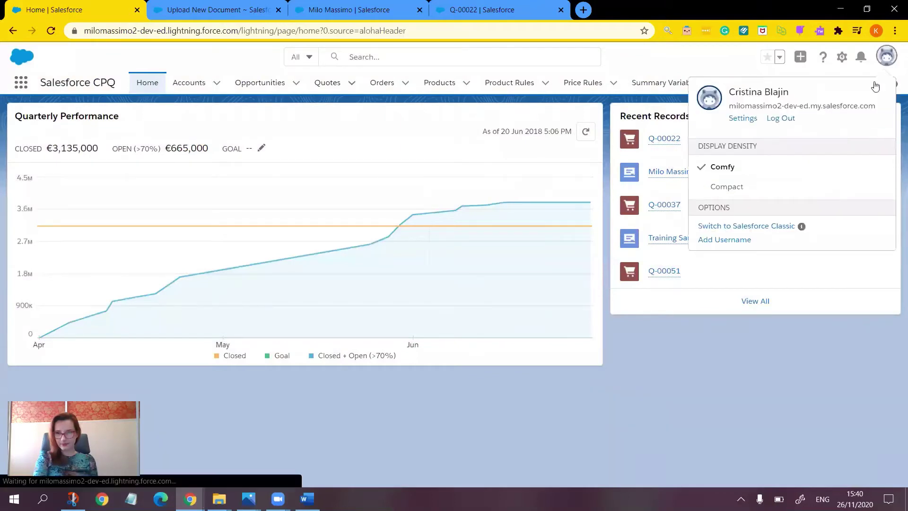
{"action": "left_click", "coordinate": [732, 227]}
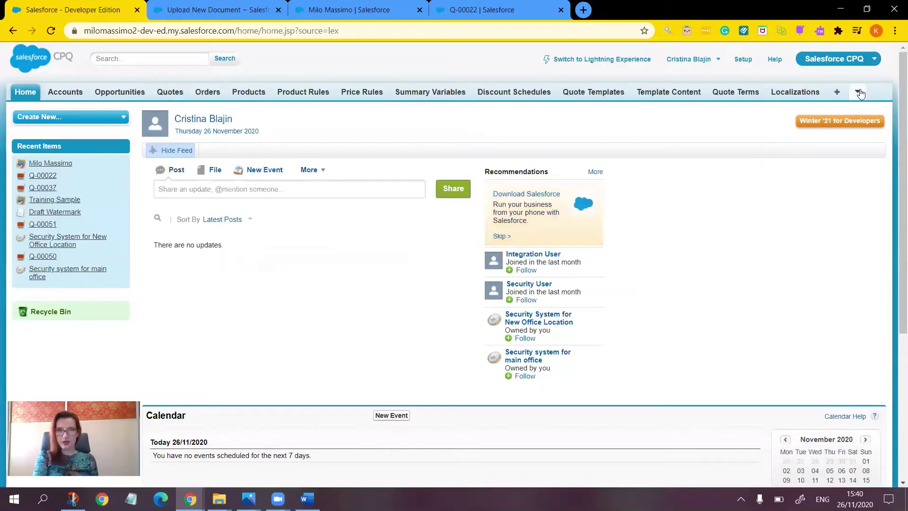
{"action": "left_click", "coordinate": [858, 92]}
{"action": "left_click", "coordinate": [833, 109]}
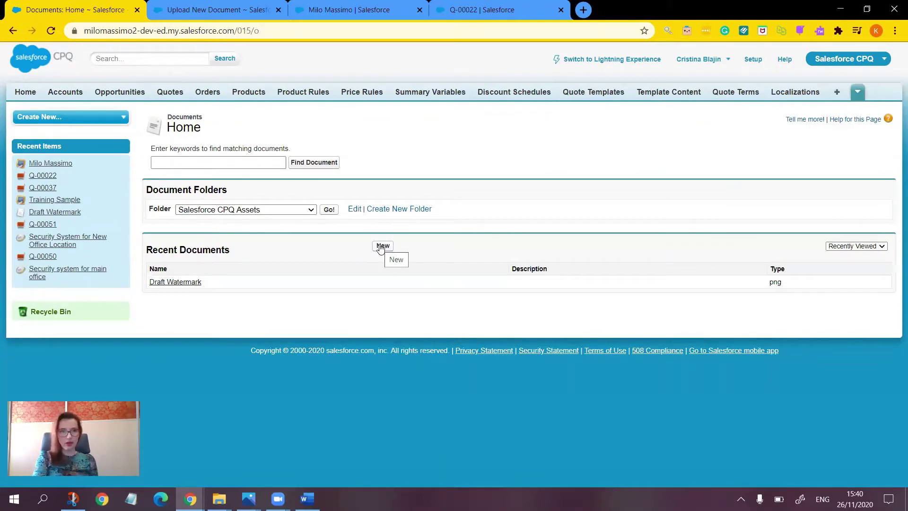
Upload the Milo Massimo Company Logo document as an externally available image in the Salesforce CPQ Assets folder
{"action": "left_click", "coordinate": [187, 9]}
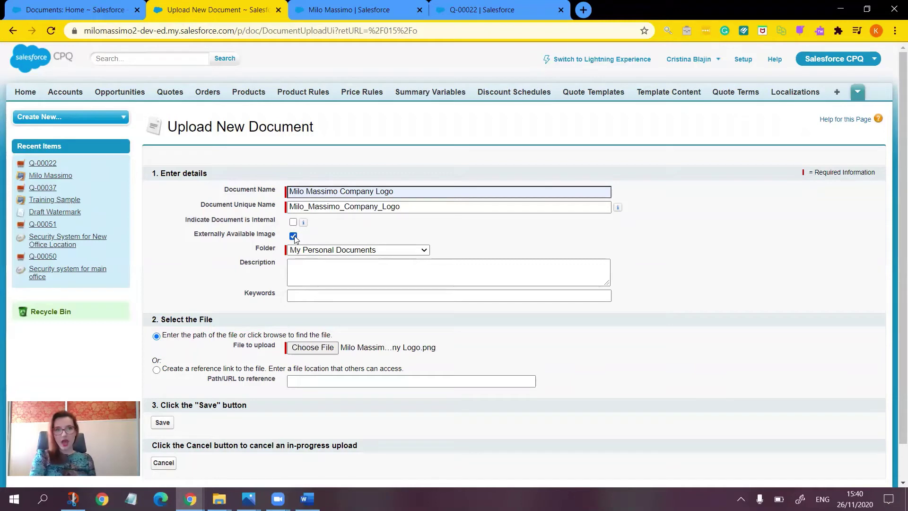
{"action": "left_click", "coordinate": [412, 250]}
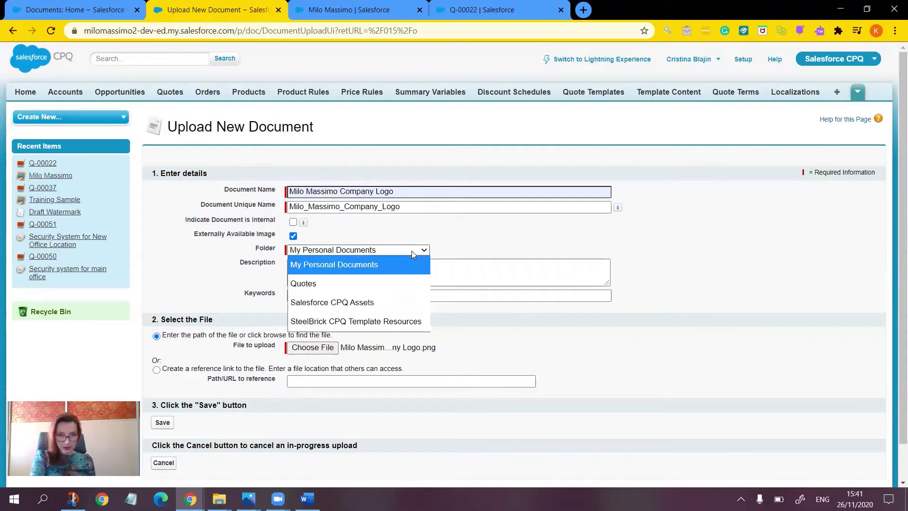
{"action": "left_click", "coordinate": [360, 302]}
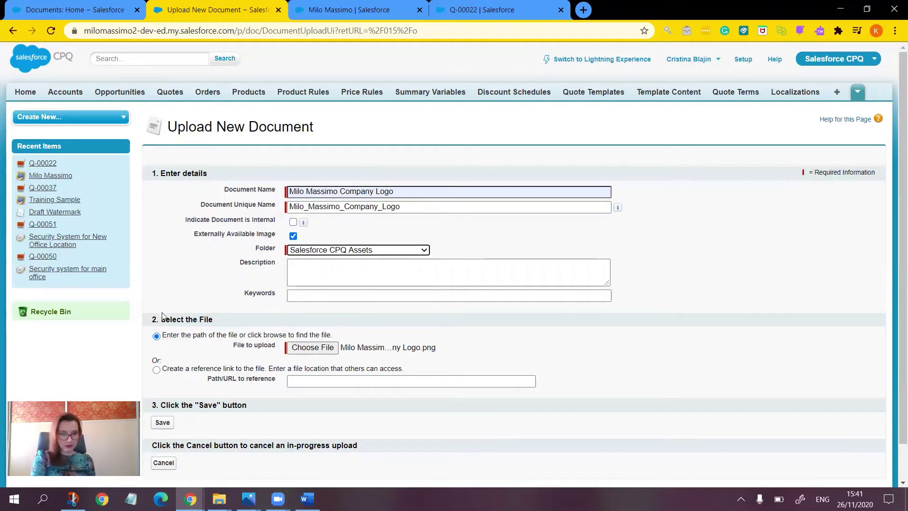
{"action": "left_click", "coordinate": [159, 422]}
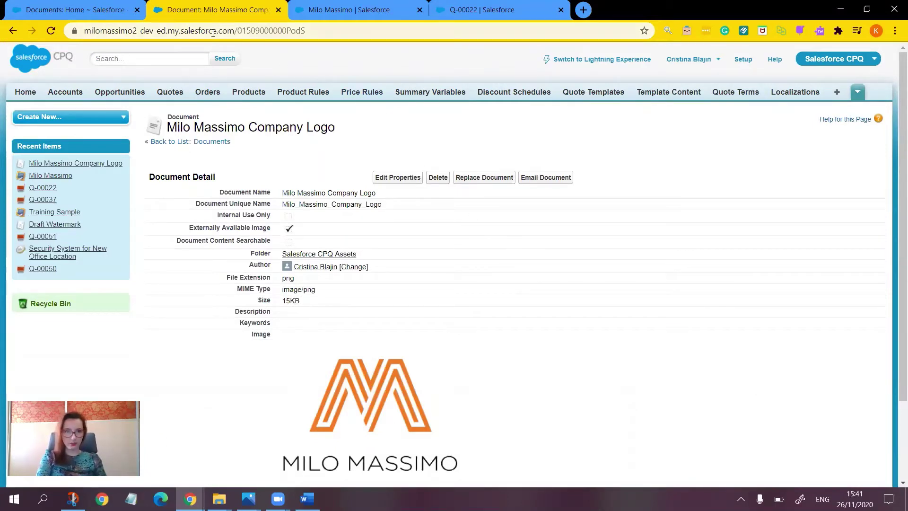
Copy the uploaded logo's record ID from its page address into the Milo Massimo quote template's Logo Document Id and save
{"action": "left_click_drag", "start_coordinate": [238, 31], "coordinate": [310, 29]}
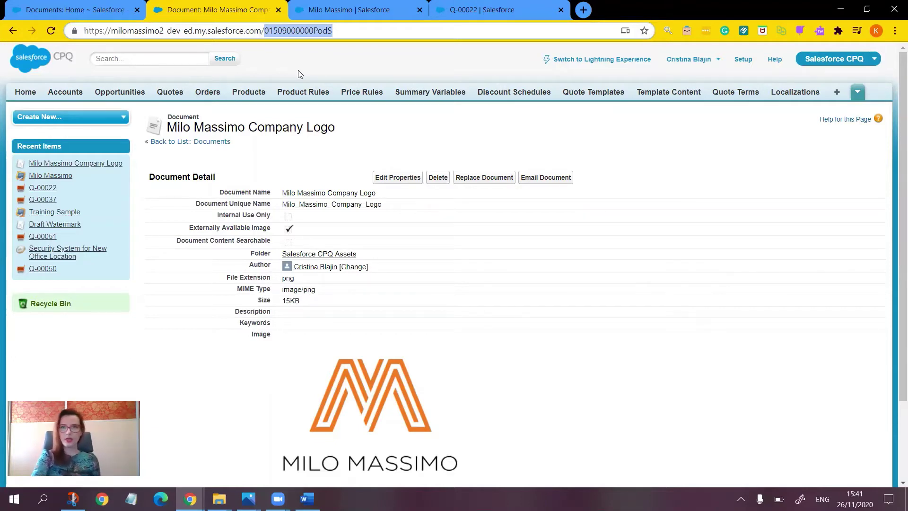
{"action": "left_click", "coordinate": [334, 10]}
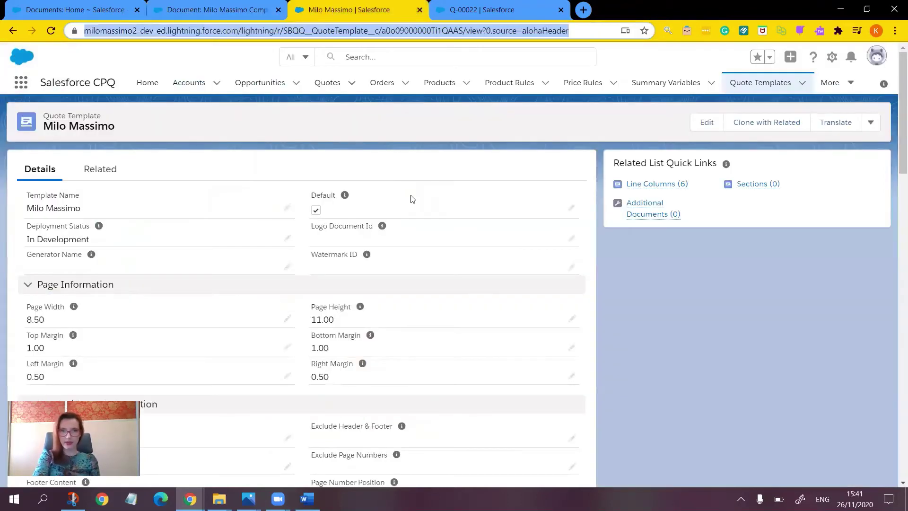
{"action": "left_click", "coordinate": [573, 239]}
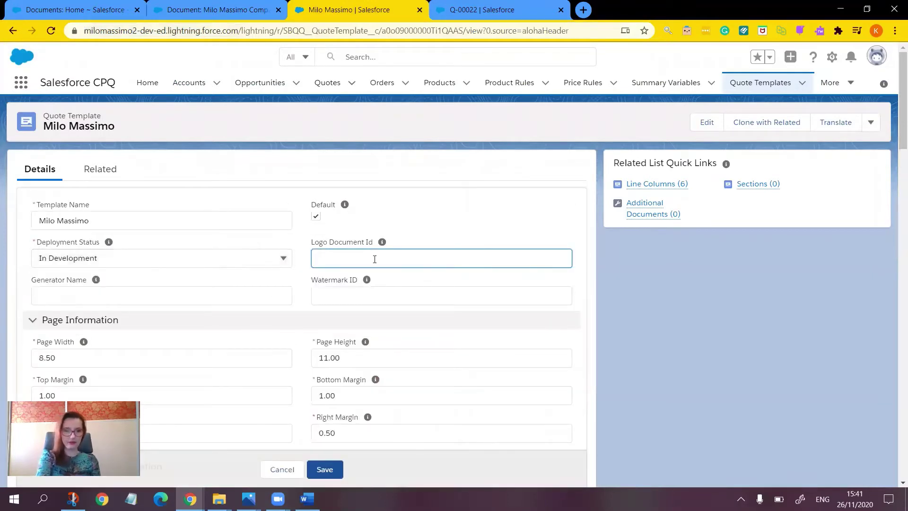
{"action": "key", "text": "ctrl+v"}
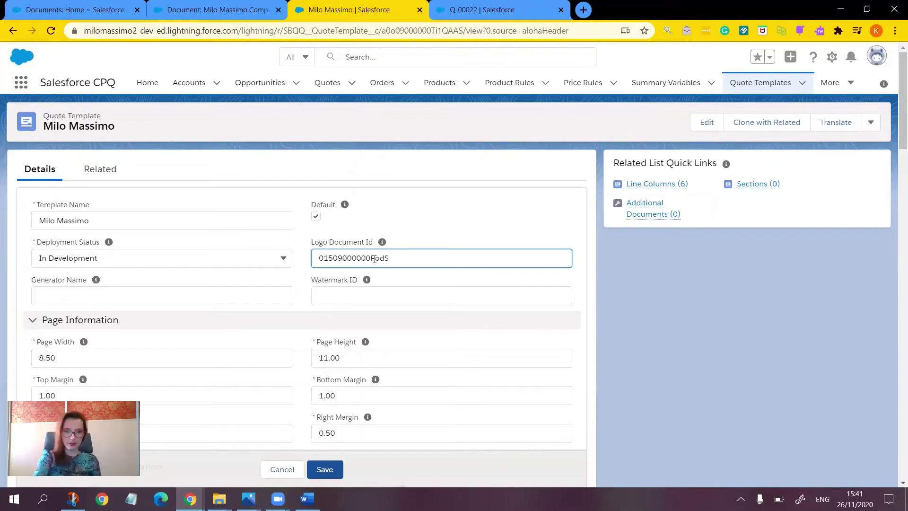
{"action": "left_click", "coordinate": [329, 471]}
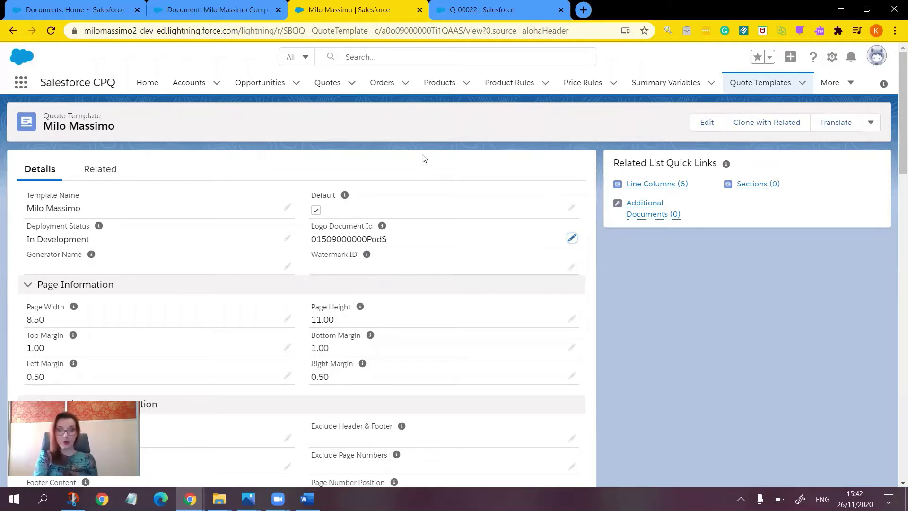
Preview the document of quote Q-00022 with the Milo Massimo template to check the logo
{"action": "left_click", "coordinate": [474, 6]}
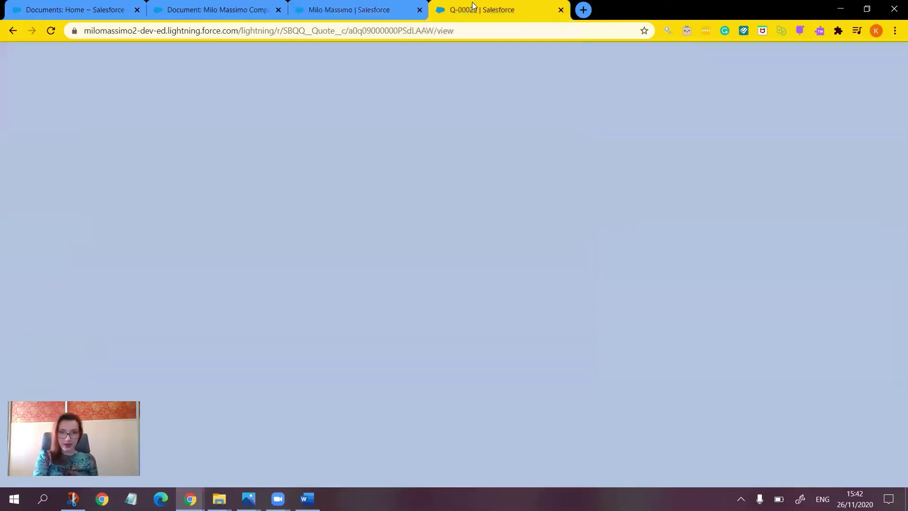
{"action": "left_click", "coordinate": [653, 122]}
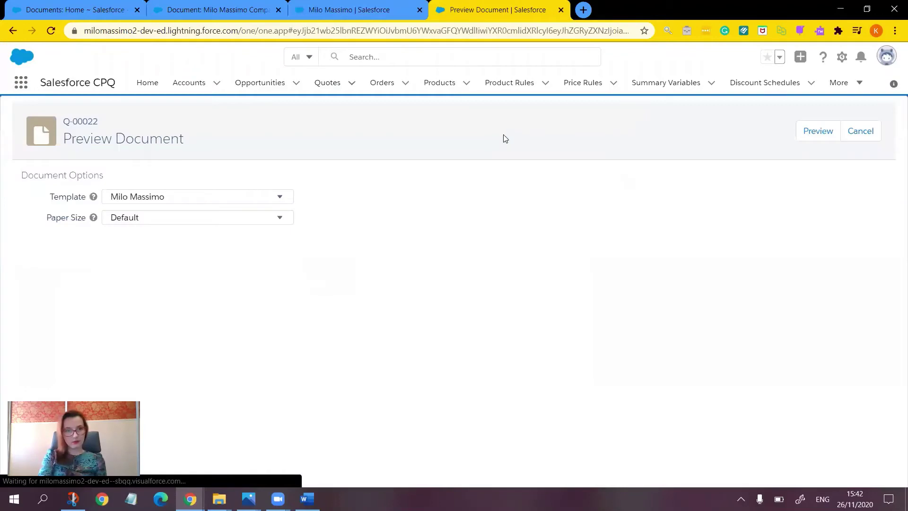
{"action": "left_click", "coordinate": [820, 132]}
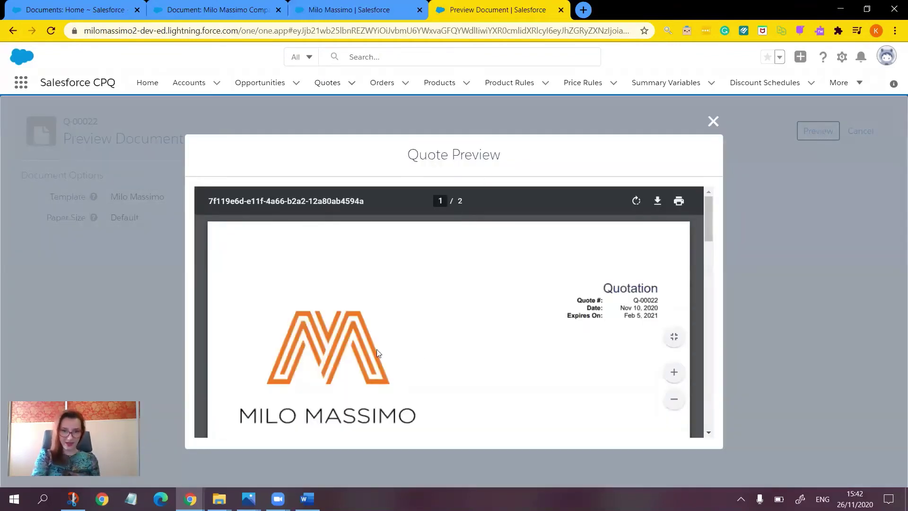
{"action": "mouse_move", "coordinate": [710, 213]}
{"action": "left_mouse_down"}
{"action": "mouse_move", "coordinate": [712, 316]}
{"action": "mouse_move", "coordinate": [711, 204]}
{"action": "left_mouse_up"}
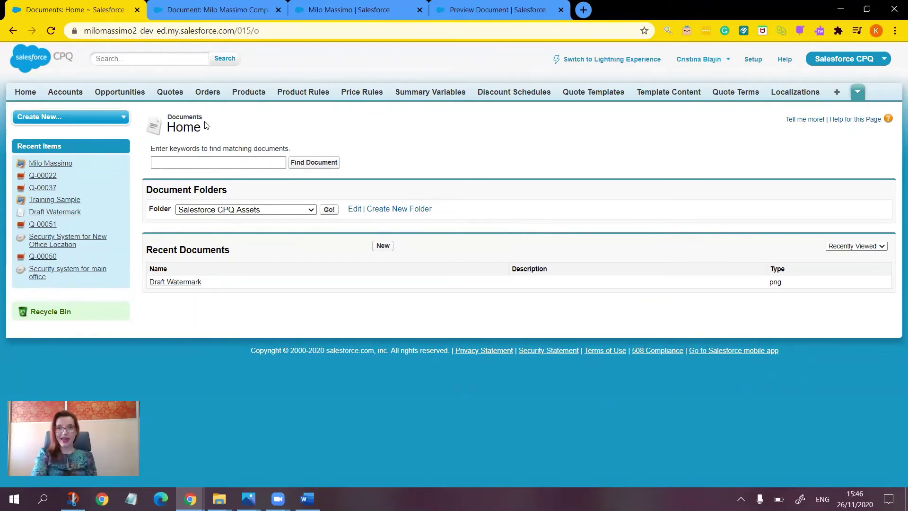
Copy the record ID of Draft Watermark in the Salesforce CPQ Assets folder into the Milo Massimo template's Watermark ID and save
{"action": "left_click", "coordinate": [329, 210]}
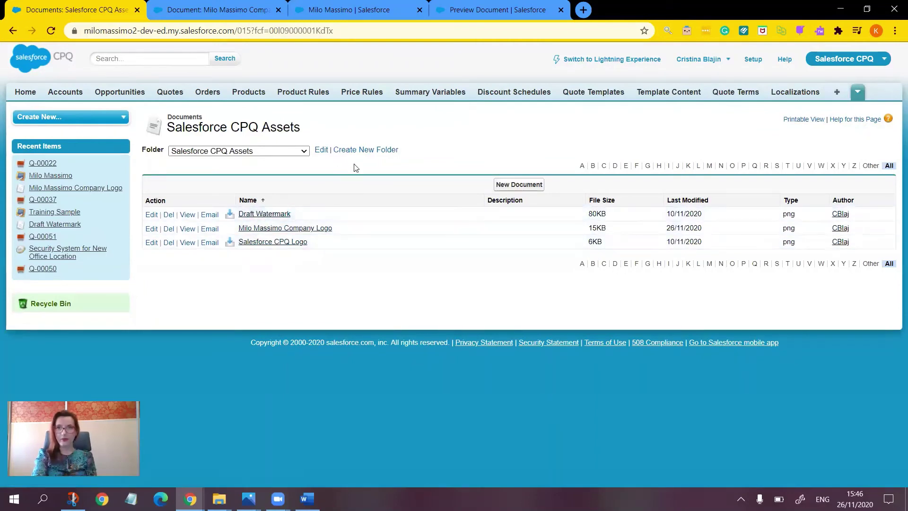
{"action": "left_click", "coordinate": [276, 216]}
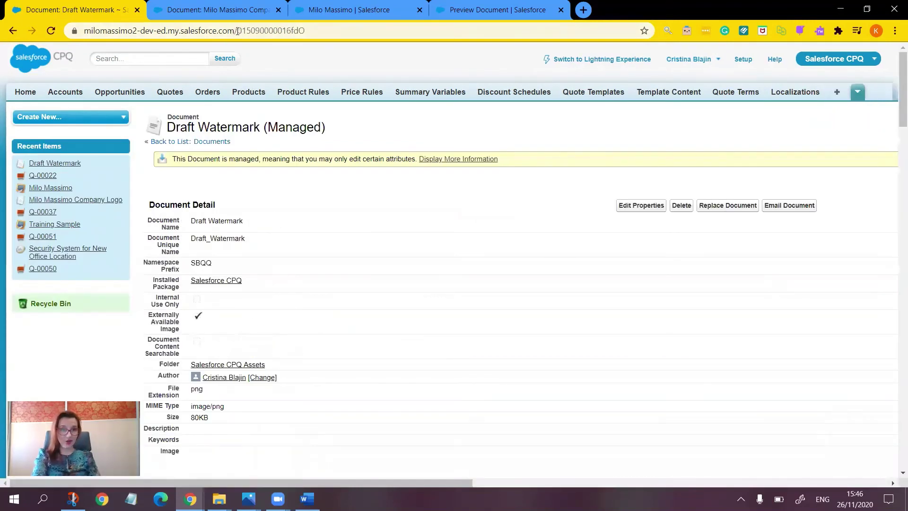
{"action": "left_click_drag", "start_coordinate": [238, 30], "coordinate": [312, 22]}
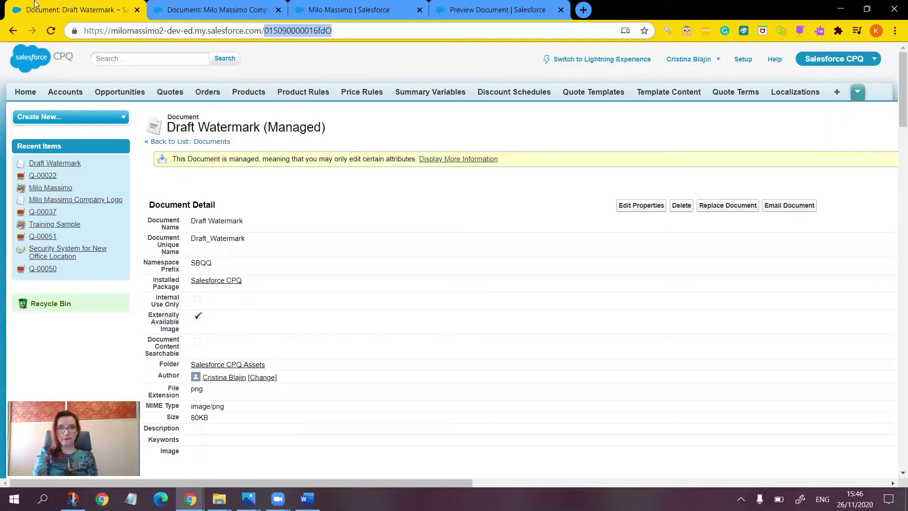
{"action": "left_click", "coordinate": [359, 11]}
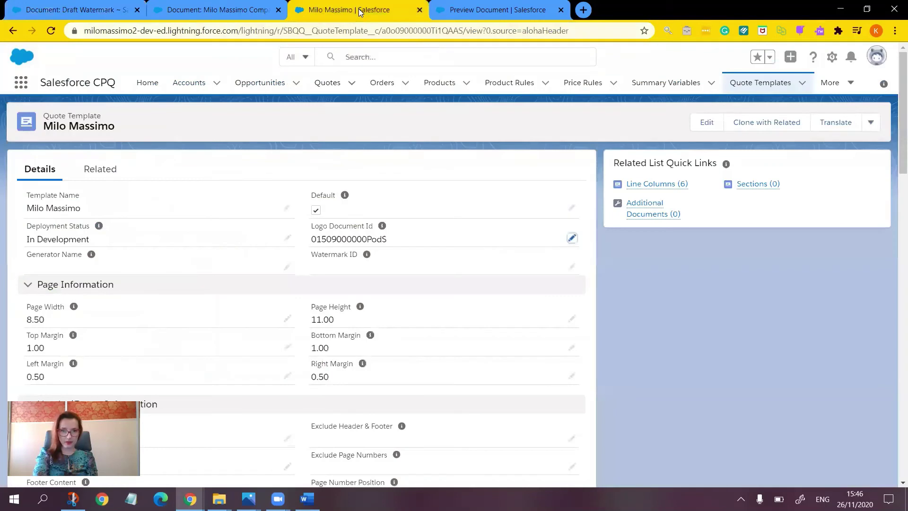
{"action": "left_click", "coordinate": [572, 266]}
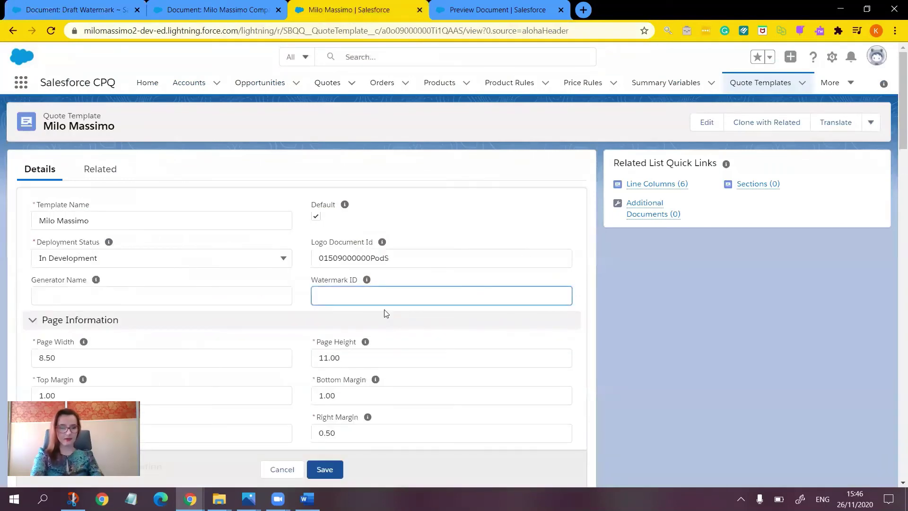
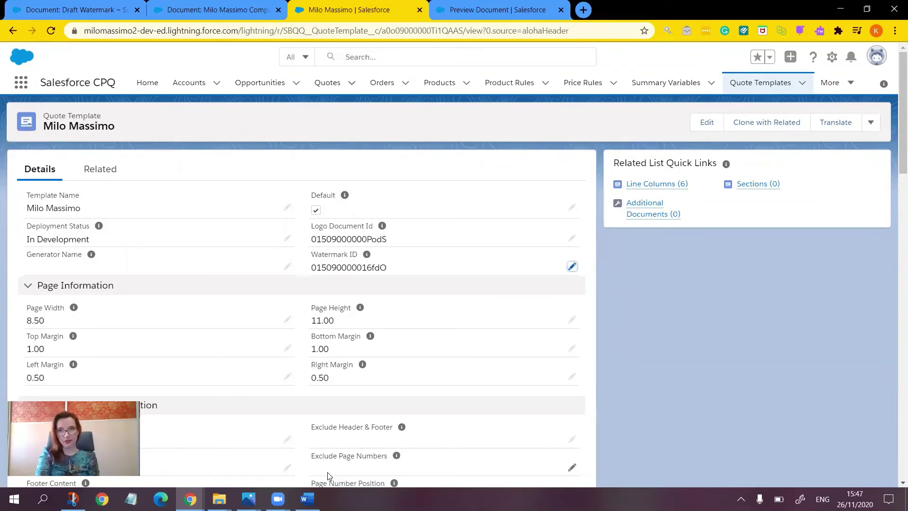
Return to quote Q-00022, enable Watermark Shown in its Quote Options and save the quote
{"action": "left_click", "coordinate": [487, 6]}
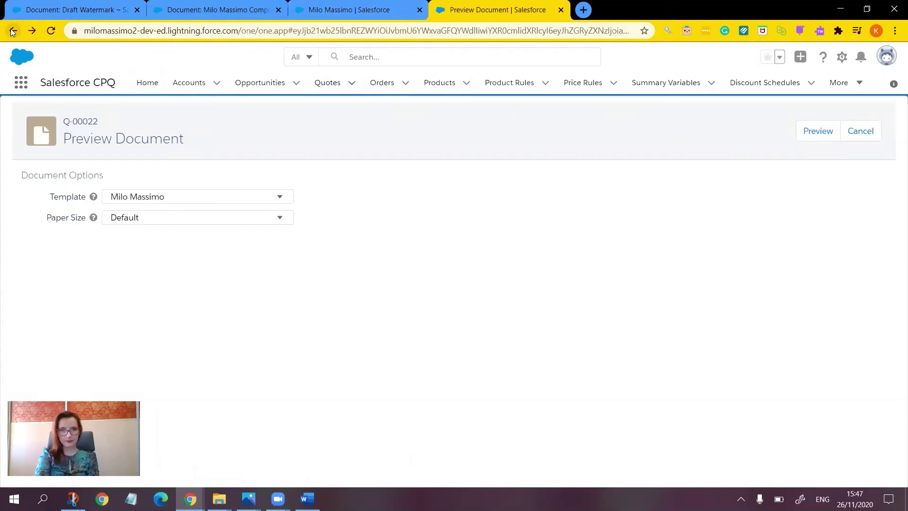
{"action": "left_click", "coordinate": [860, 131]}
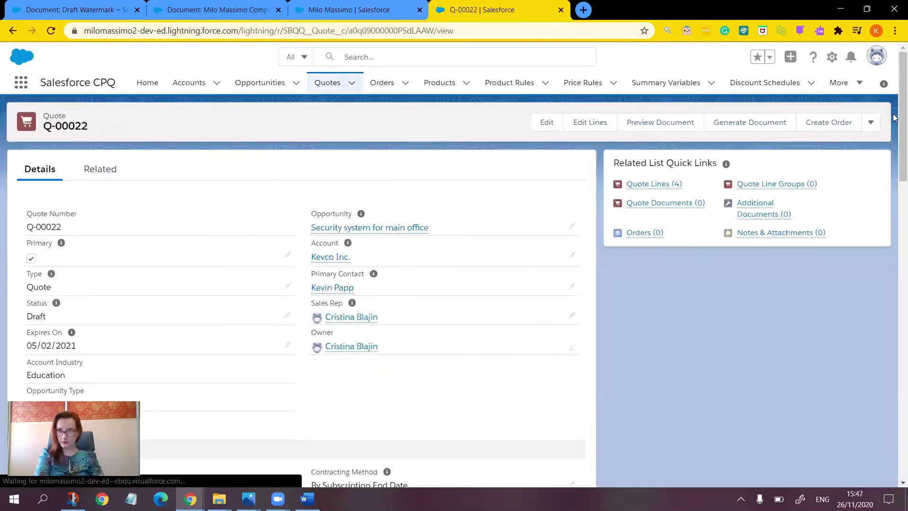
{"action": "scroll", "coordinate": [894, 118], "scroll_direction": "down", "scroll_amount": 8}
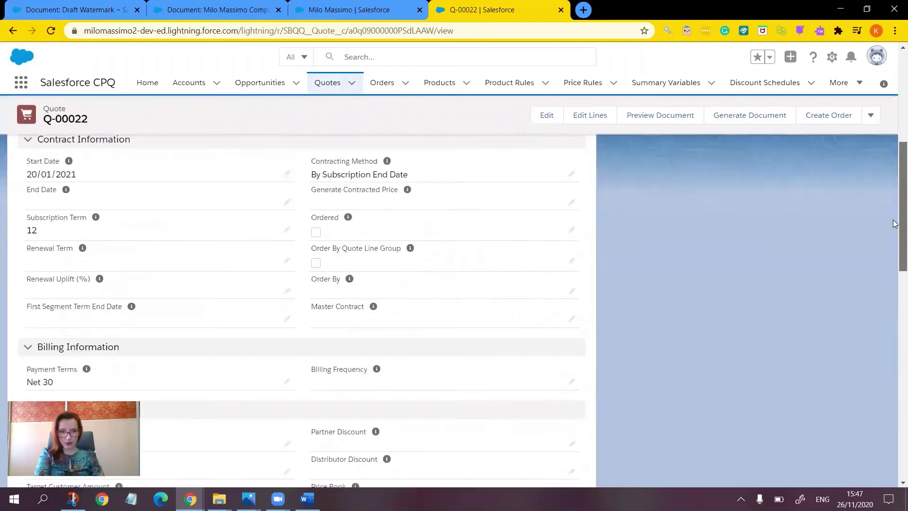
{"action": "scroll", "coordinate": [894, 226], "scroll_direction": "down", "scroll_amount": 8}
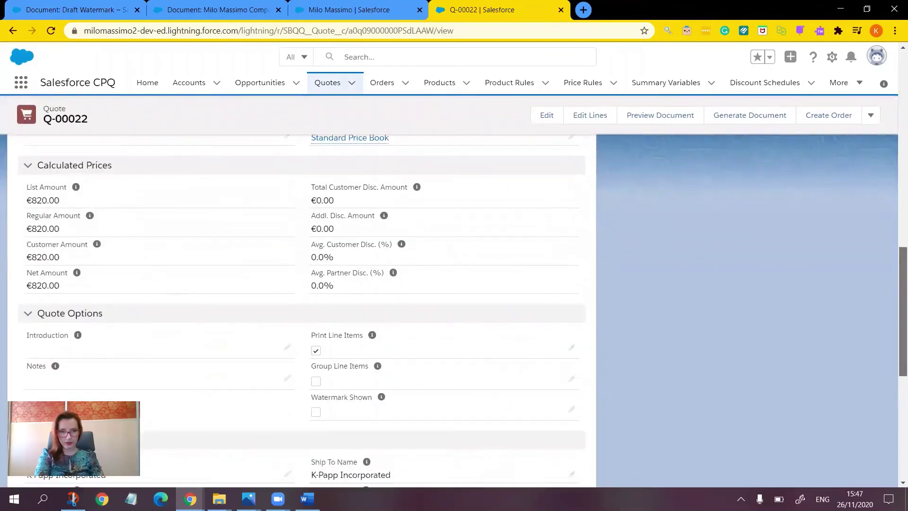
{"action": "scroll", "coordinate": [318, 239], "scroll_direction": "down", "scroll_amount": 3}
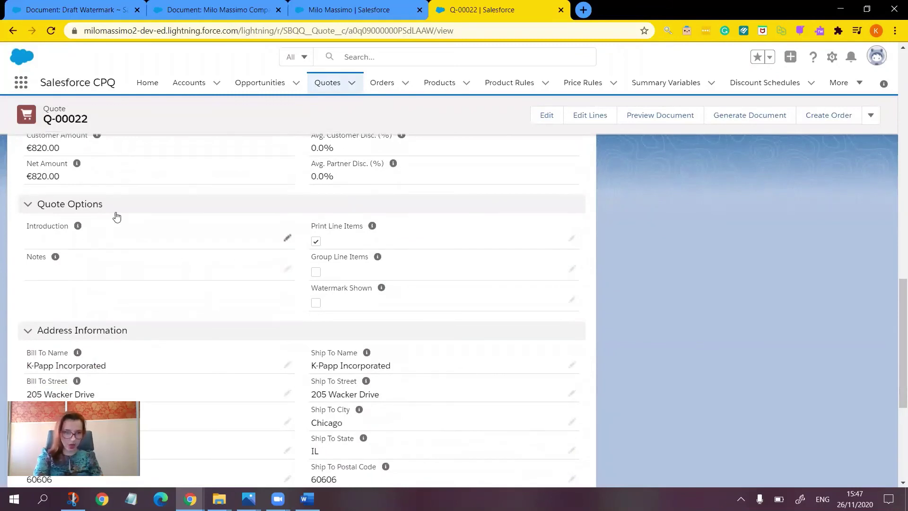
{"action": "left_click", "coordinate": [572, 299]}
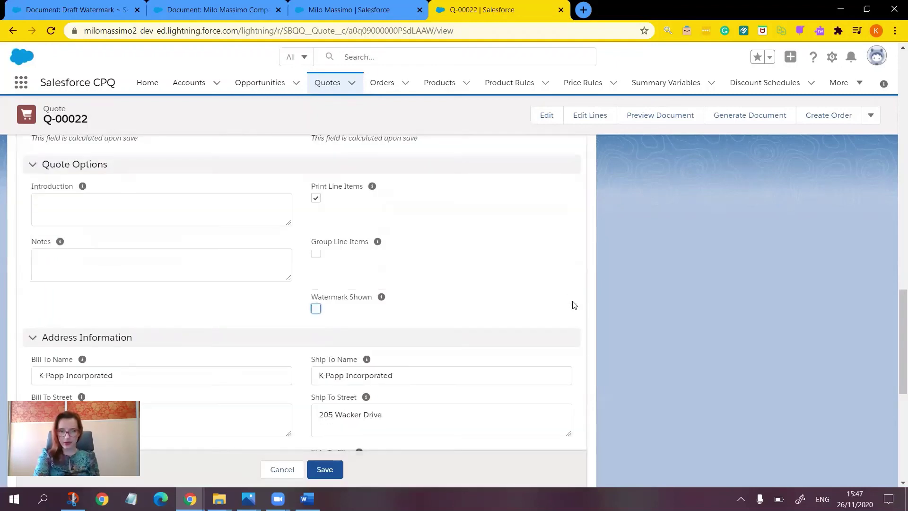
{"action": "left_click", "coordinate": [316, 308]}
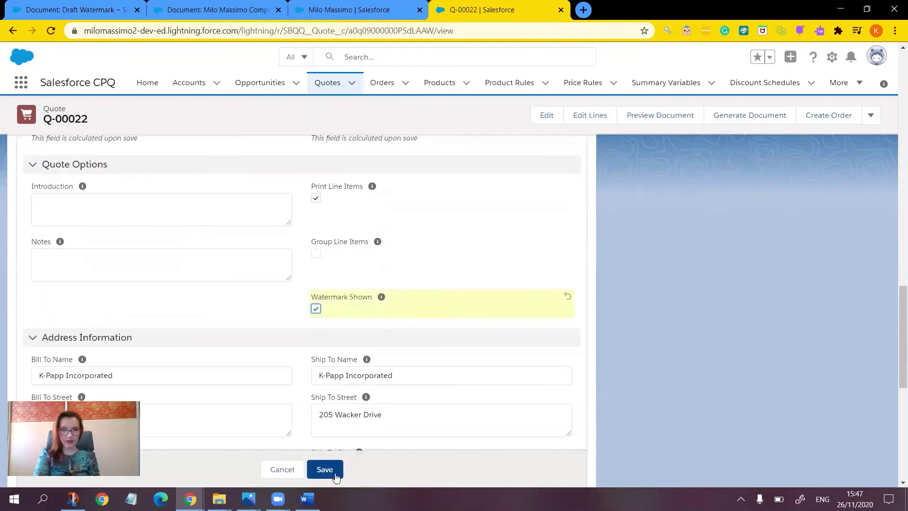
{"action": "left_click", "coordinate": [326, 469]}
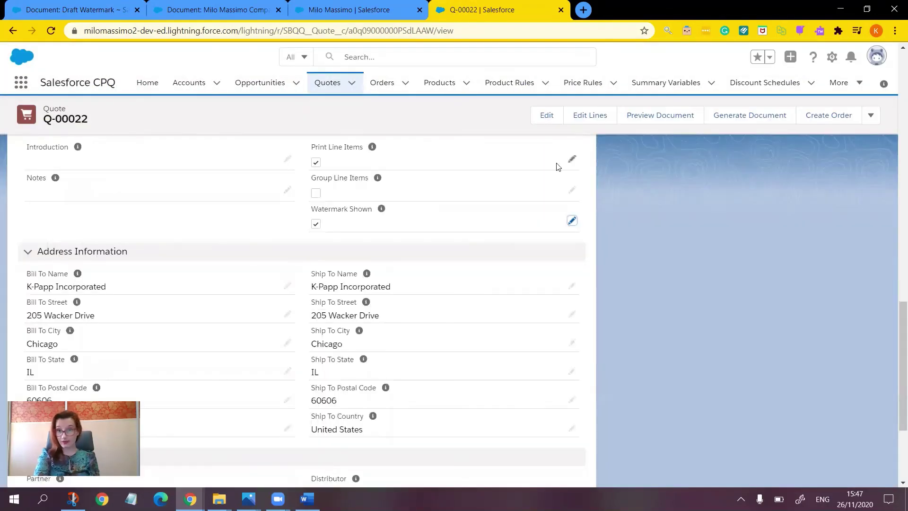
Preview the Q-00022 quote document again with the Milo Massimo template and examine its watermark and logo
{"action": "left_click", "coordinate": [667, 116]}
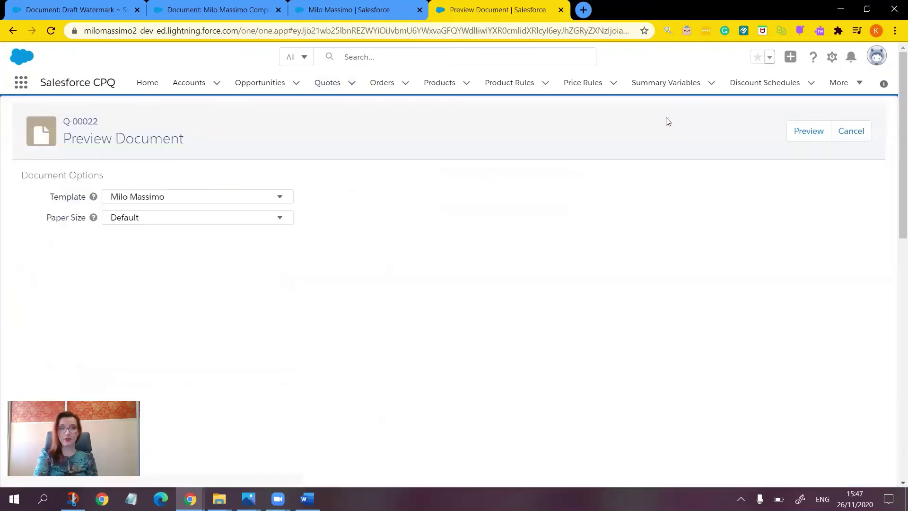
{"action": "left_click", "coordinate": [809, 130]}
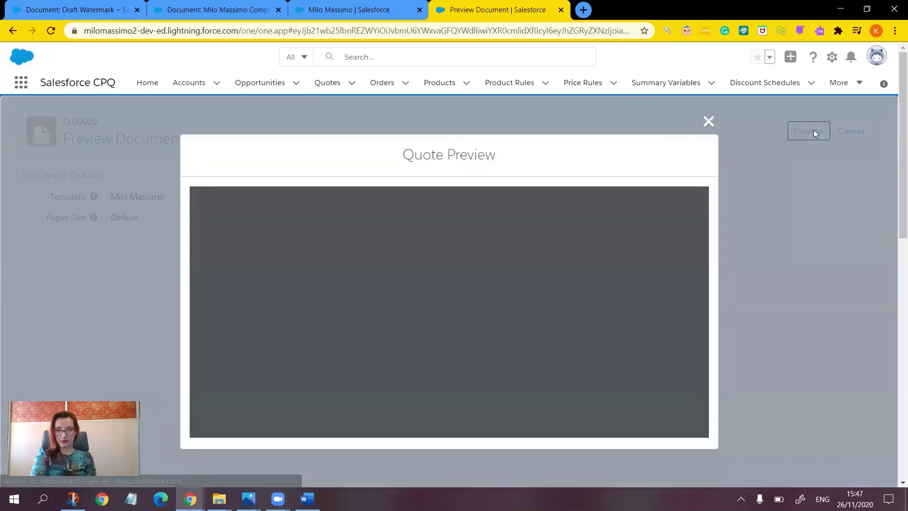
{"action": "left_click_drag", "start_coordinate": [701, 203], "coordinate": [708, 246]}
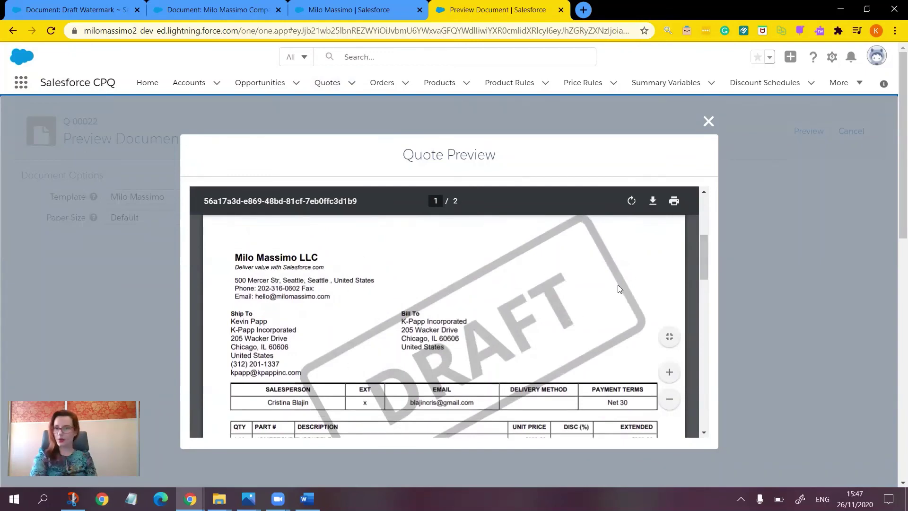
{"action": "mouse_move", "coordinate": [702, 244]}
{"action": "left_mouse_down"}
{"action": "mouse_move", "coordinate": [707, 383]}
{"action": "mouse_move", "coordinate": [701, 206]}
{"action": "left_mouse_up"}
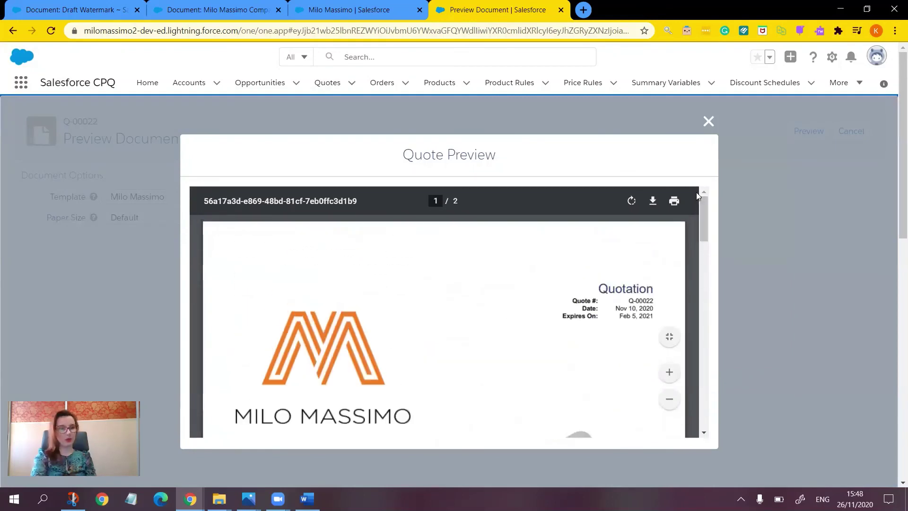